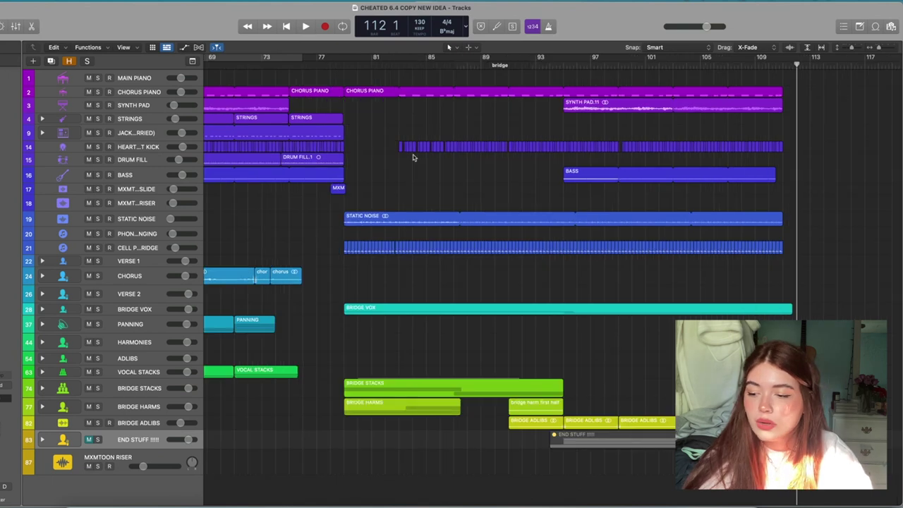
- Audition the MAIN PIANO track in solo from the start of the song and clear the solo
key("Return")
key("space")
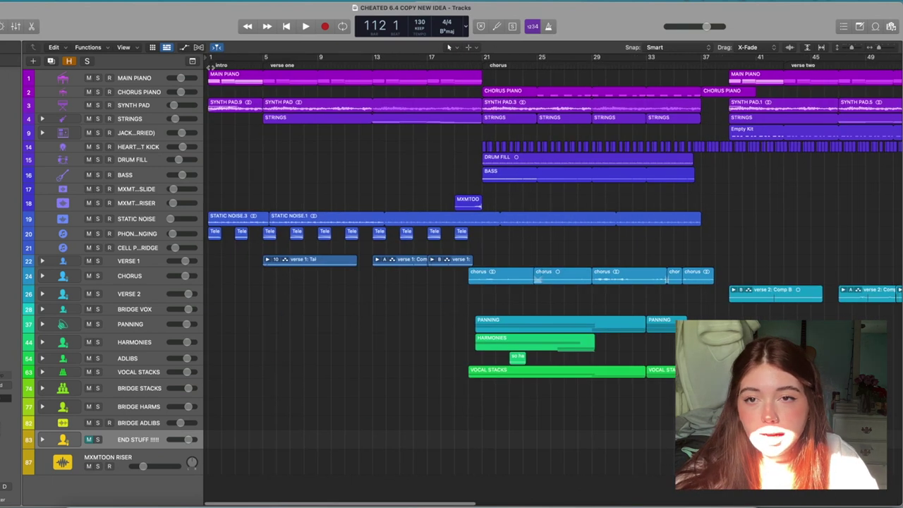
left_click(97, 78)
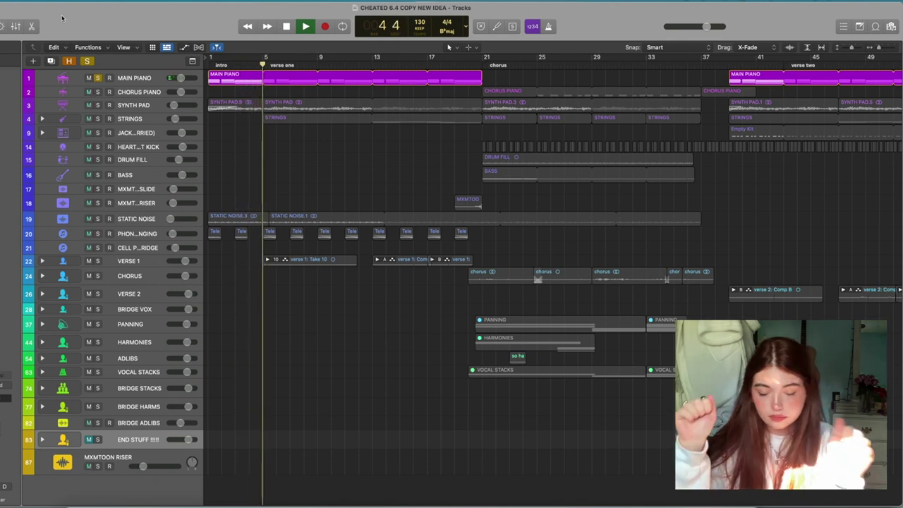
left_click(87, 61)
key("space")
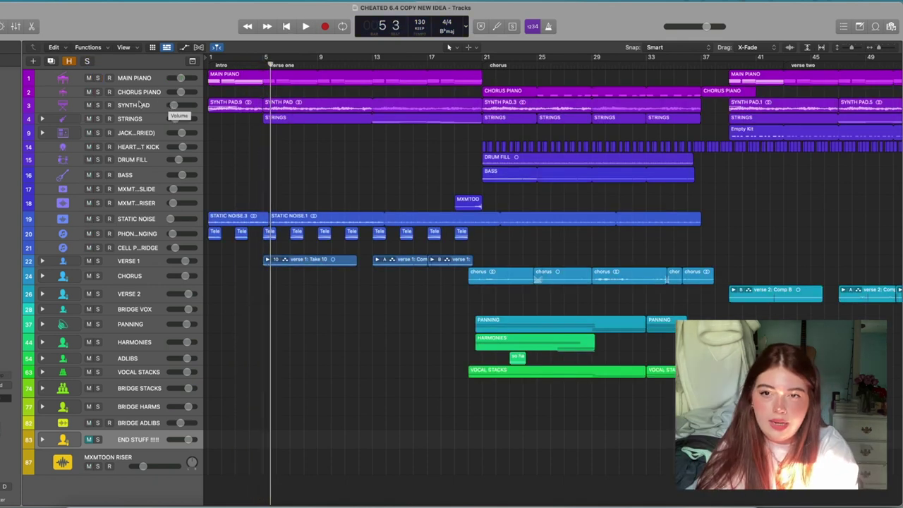
- Audition the SYNTH PAD track in solo from the intro into verse one and clear the solo
left_click(134, 105)
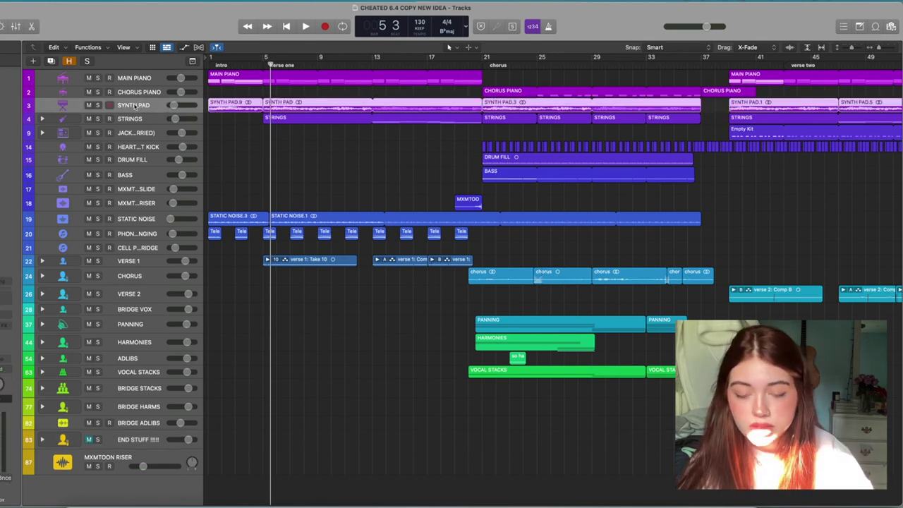
key("space")
key("s")
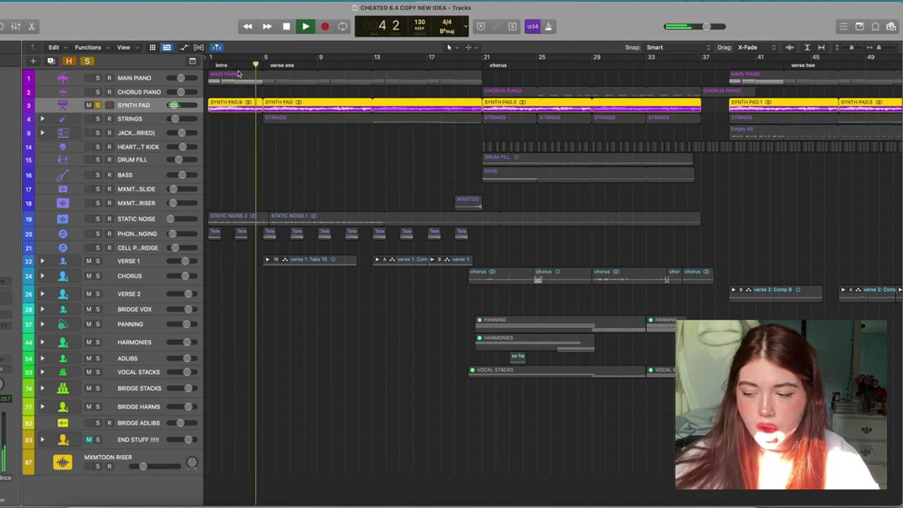
key("space")
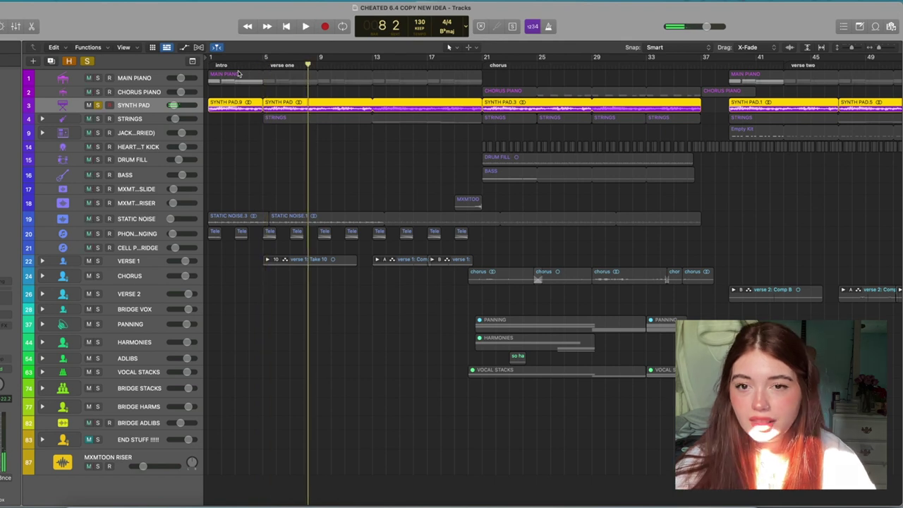
left_click(99, 106)
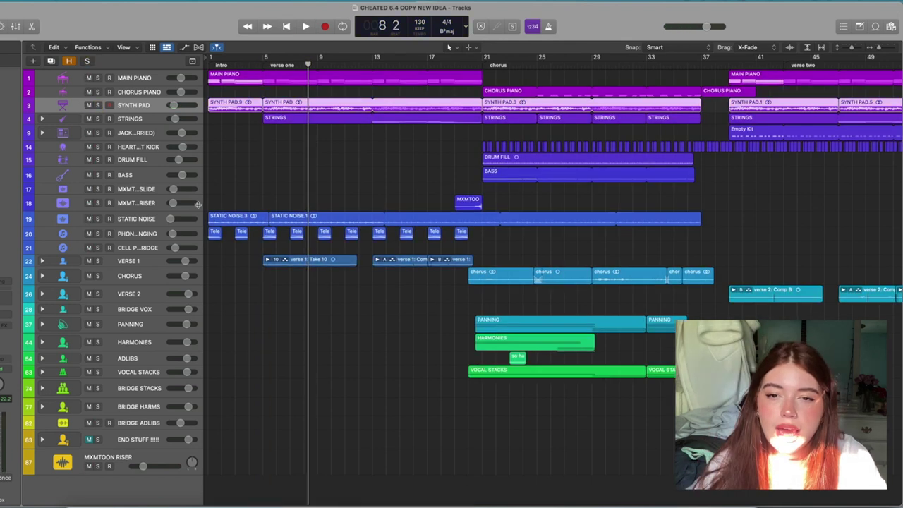
- Audition the phone sound effect on track 20 in solo from bar 1 and clear the solo
left_click(144, 236)
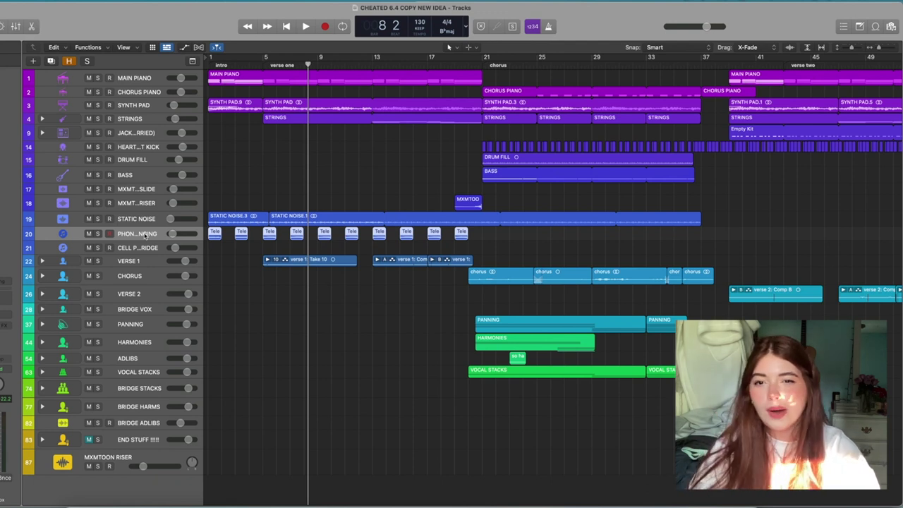
key("Return")
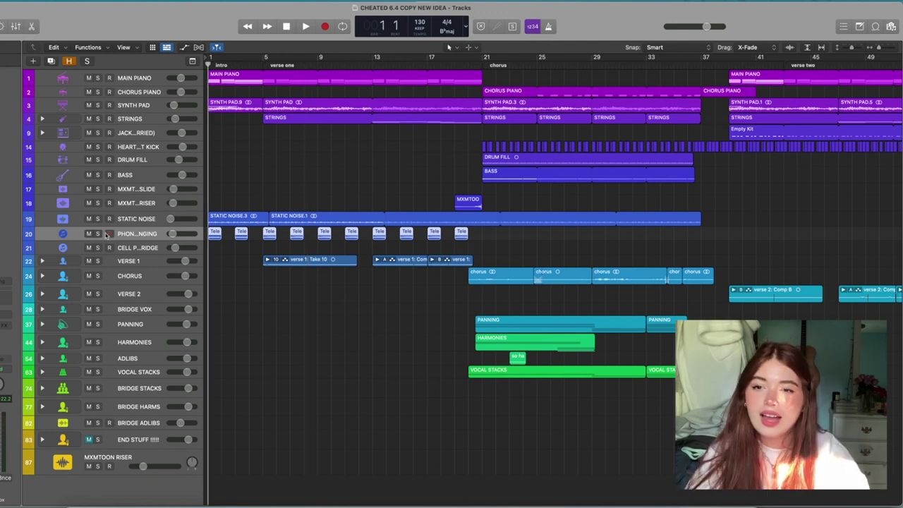
left_click(98, 234)
key("space")
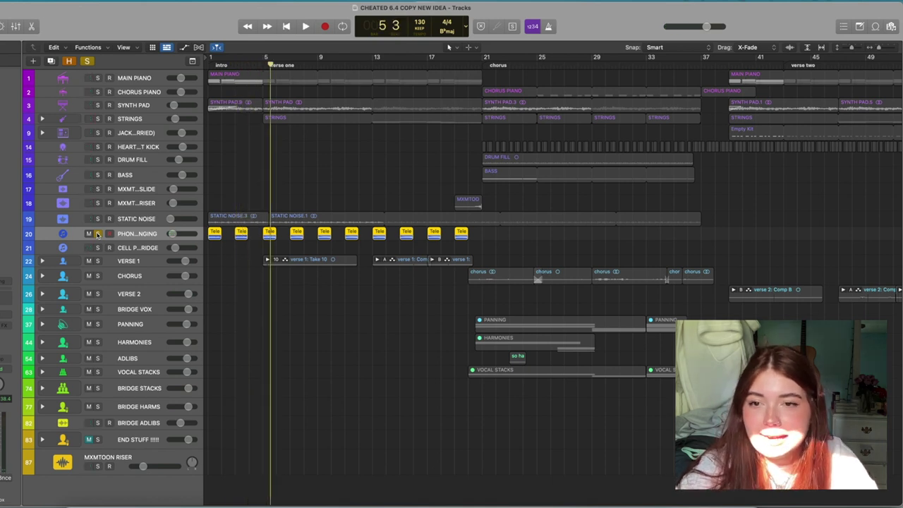
left_click(98, 234)
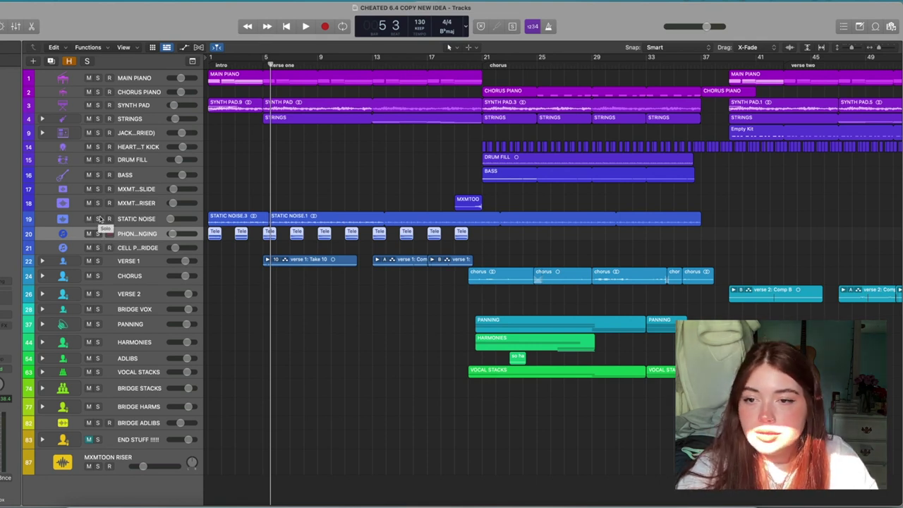
- Audition the STATIC NOISE track in solo from bar 1 and clear the solo
left_click(98, 220)
key("Return")
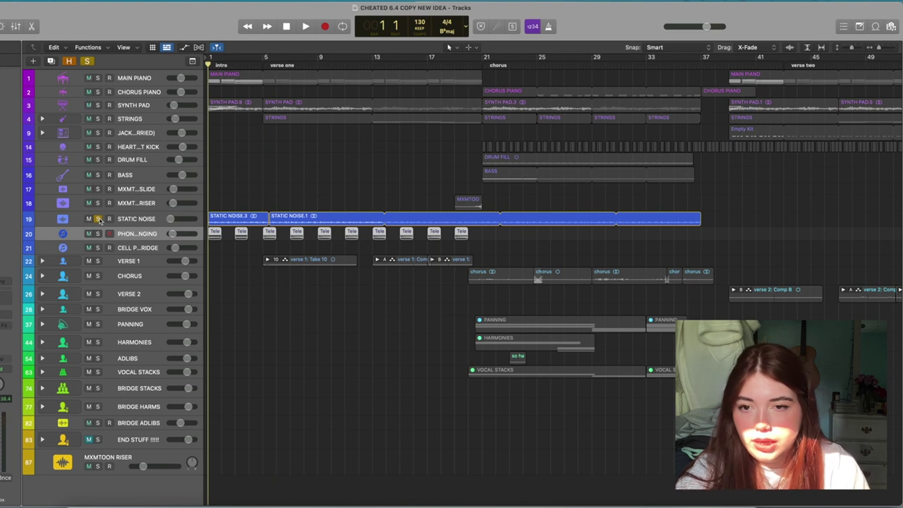
key("space")
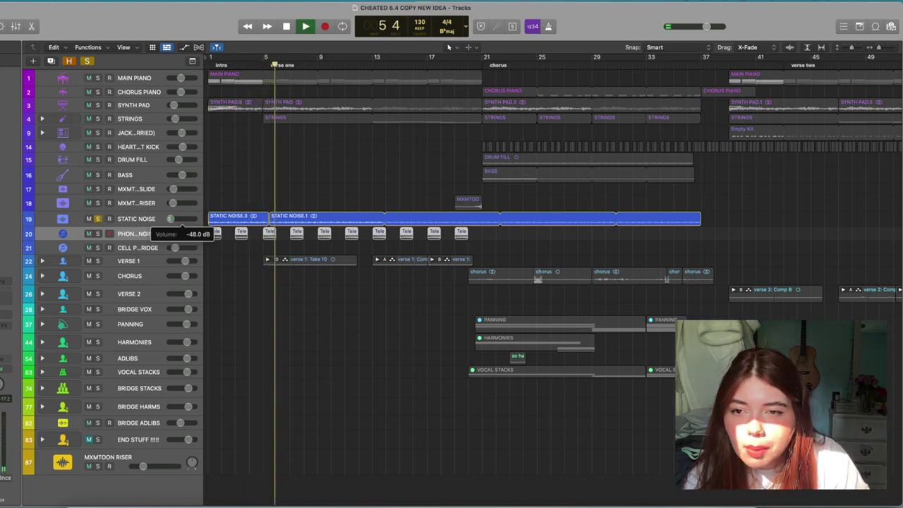
key("space")
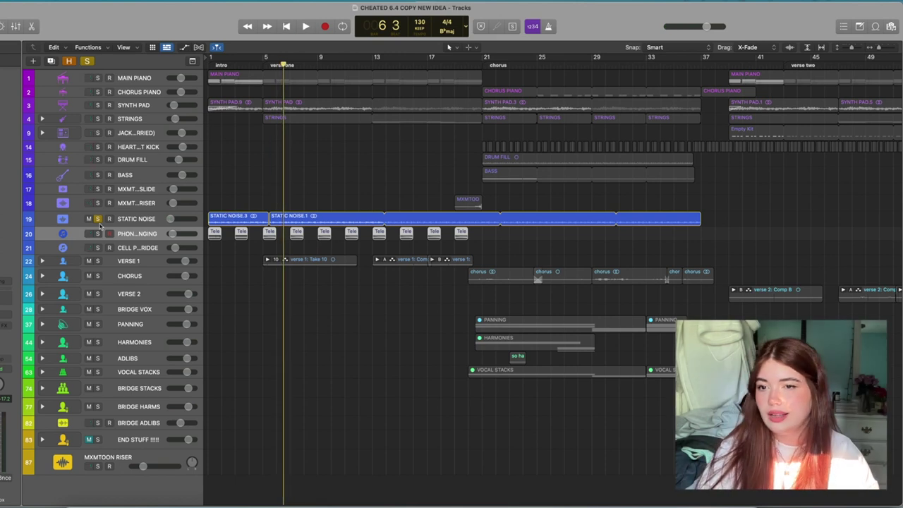
left_click(98, 219)
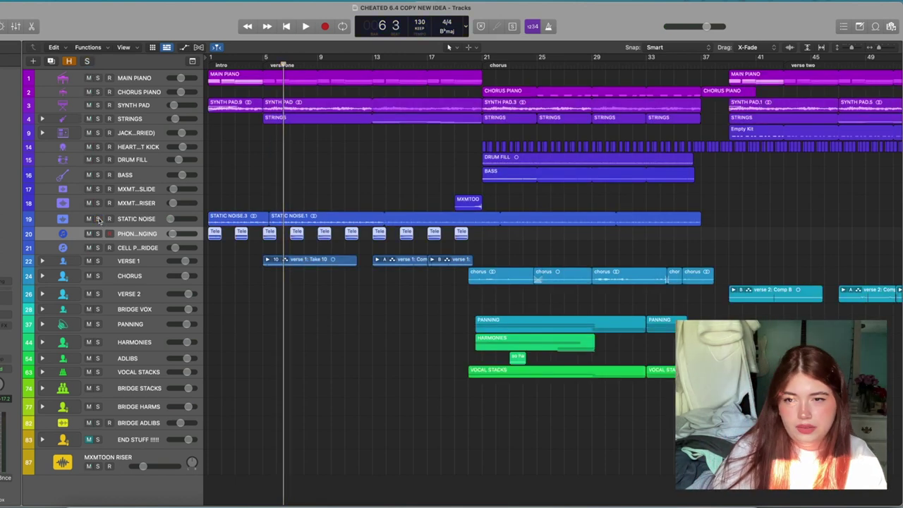
- Audition the STRINGS track in solo from bar 5, where verse one begins, and clear the solo
left_click(98, 118)
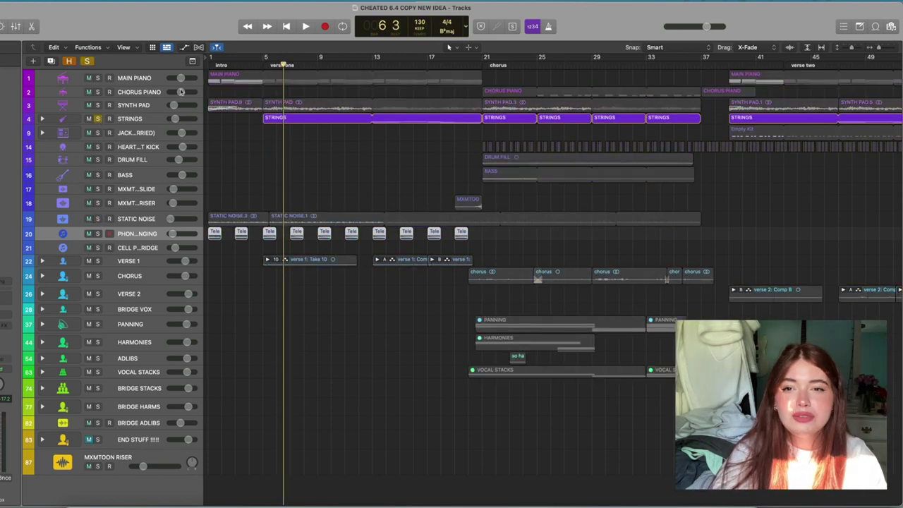
left_click(267, 63)
key("comma")
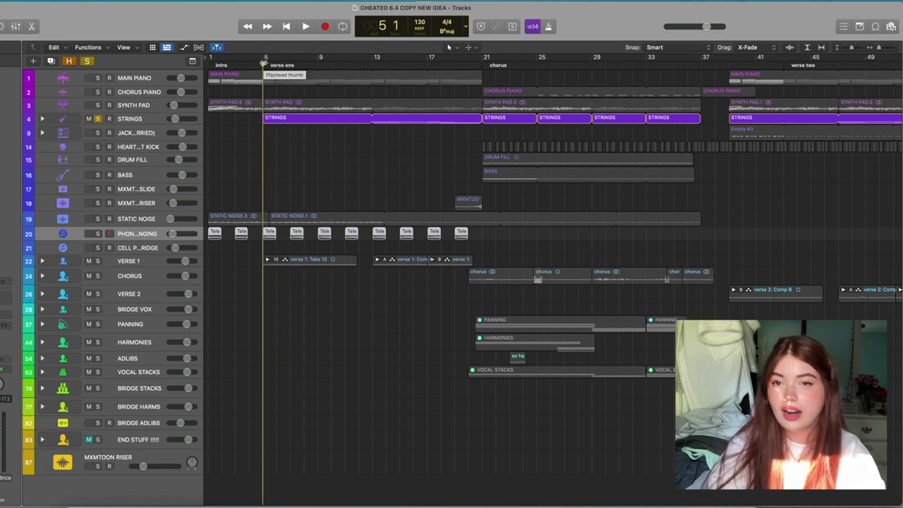
key("space")
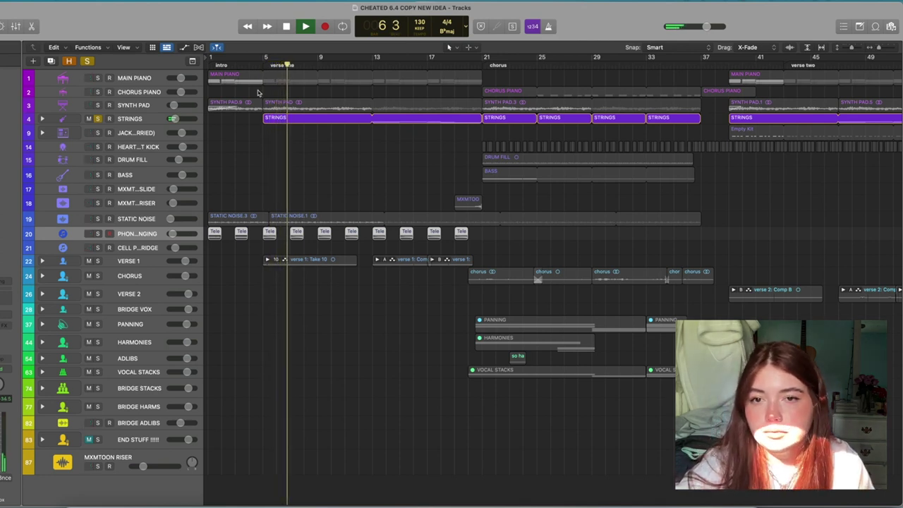
key("XF86AudioRaiseVolume")
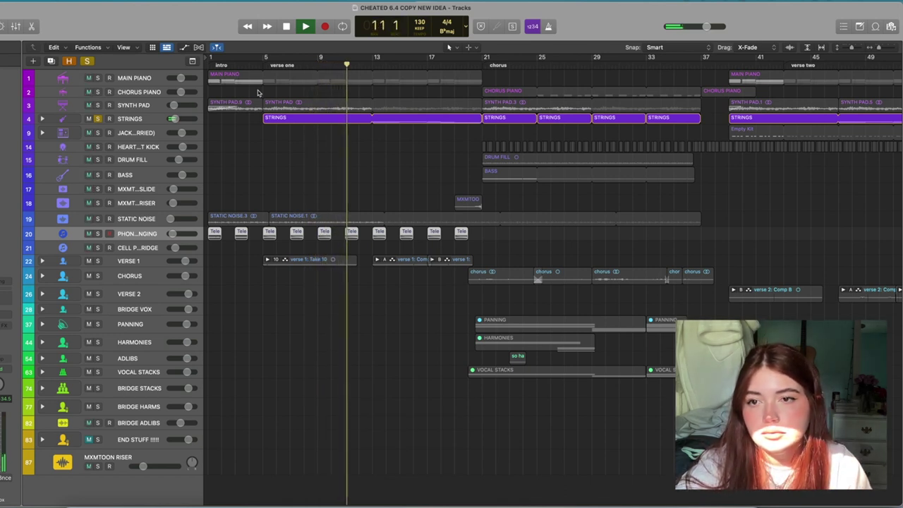
key("space")
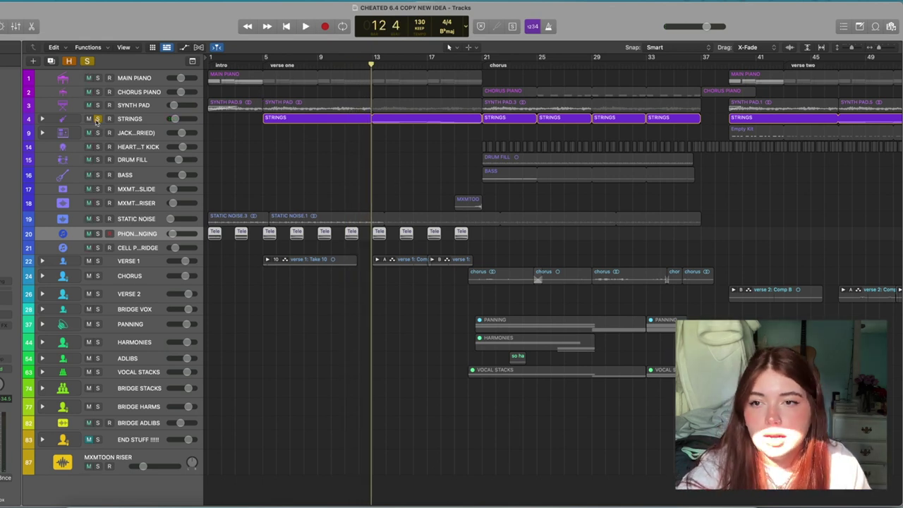
left_click(97, 119)
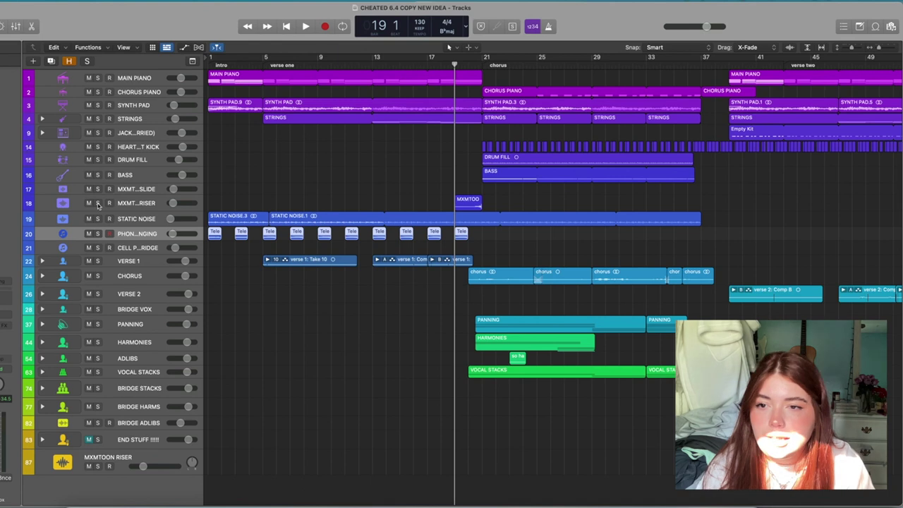
- Audition the riser on track 18 in solo from bar 19 into the chorus and clear the solo
left_click(98, 203)
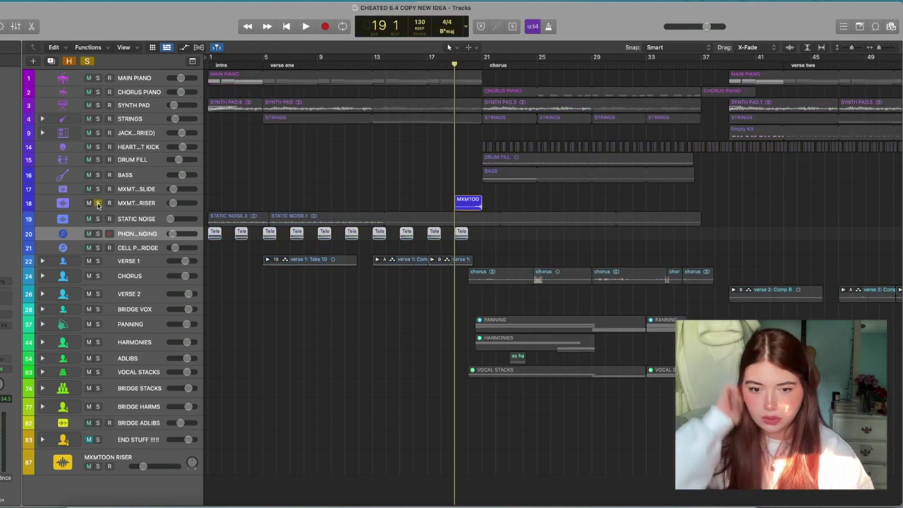
scroll(374, 187, "up", 3)
scroll(374, 187, "right", 5)
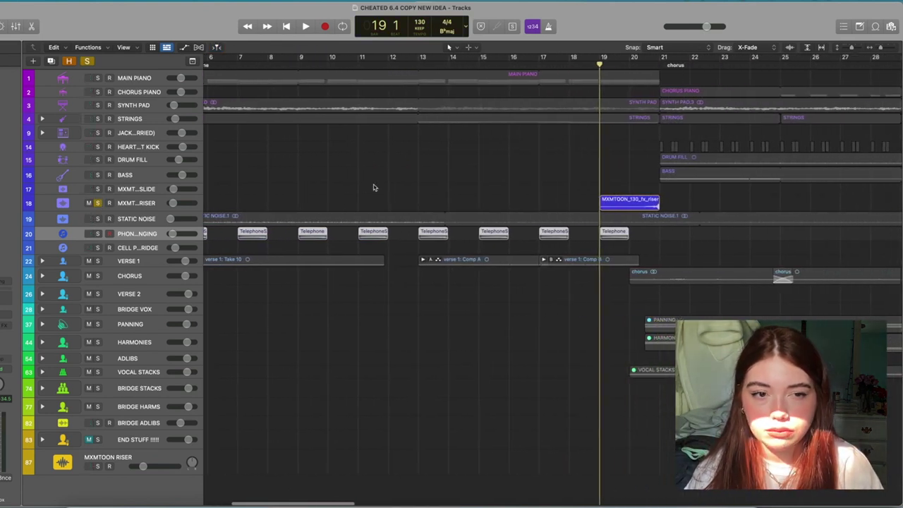
key("space")
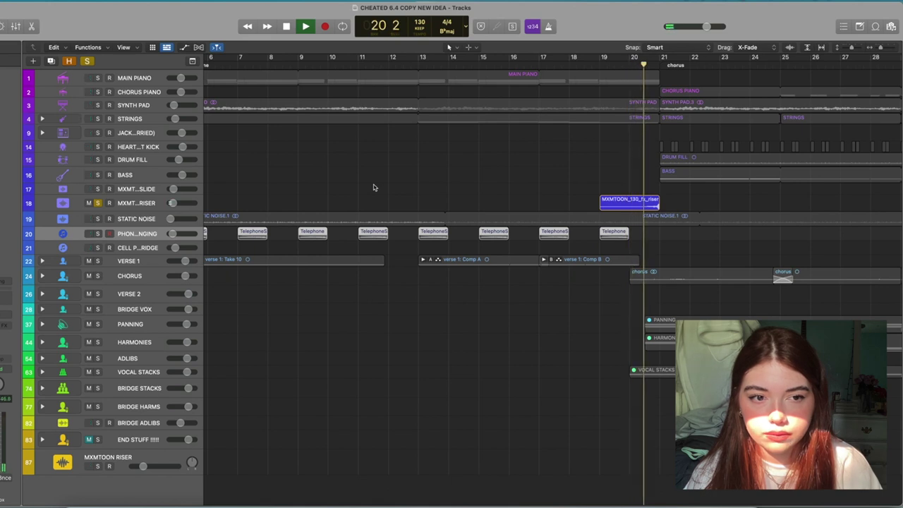
key("space")
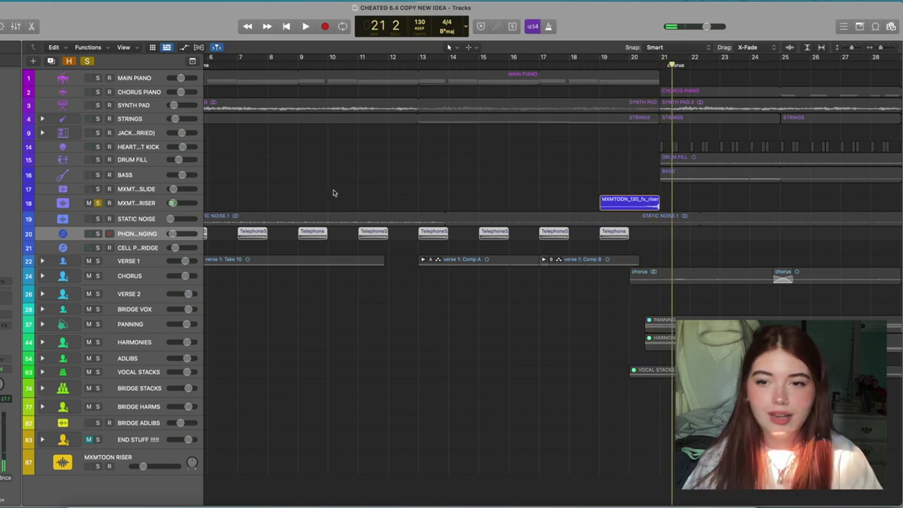
scroll(332, 192, "down", 5)
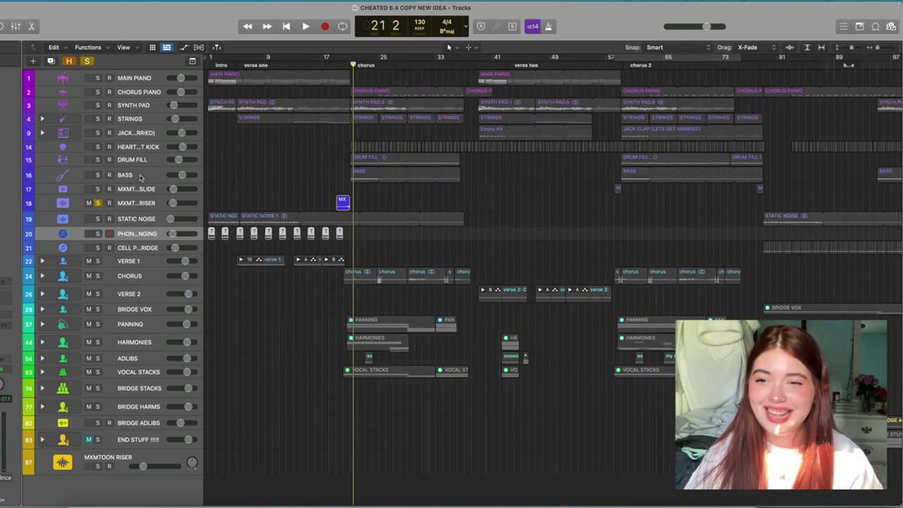
left_click(87, 61)
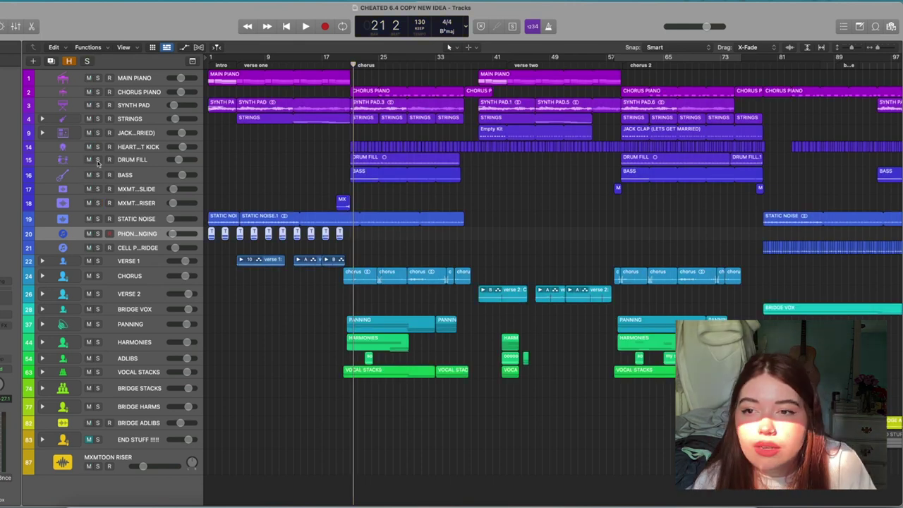
- Solo the DRUM FILL track to audition it on its own in the chorus
left_click(132, 159)
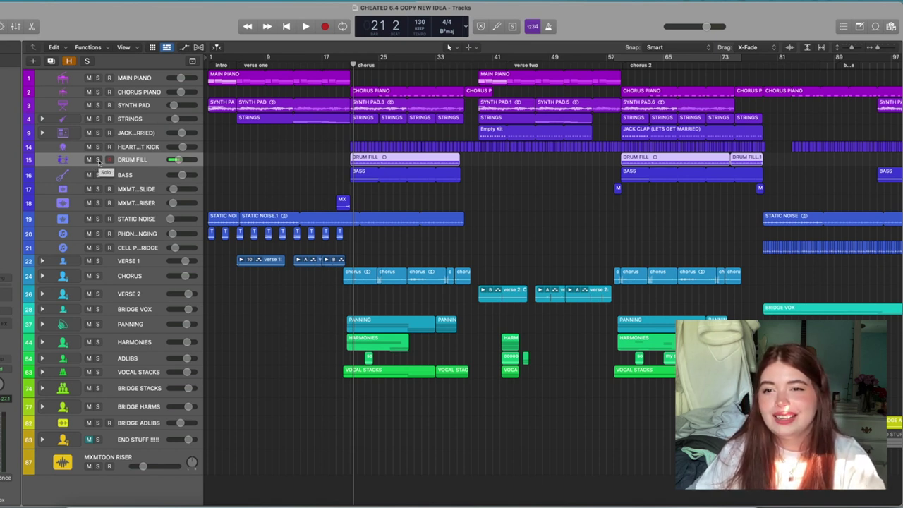
left_click(99, 160)
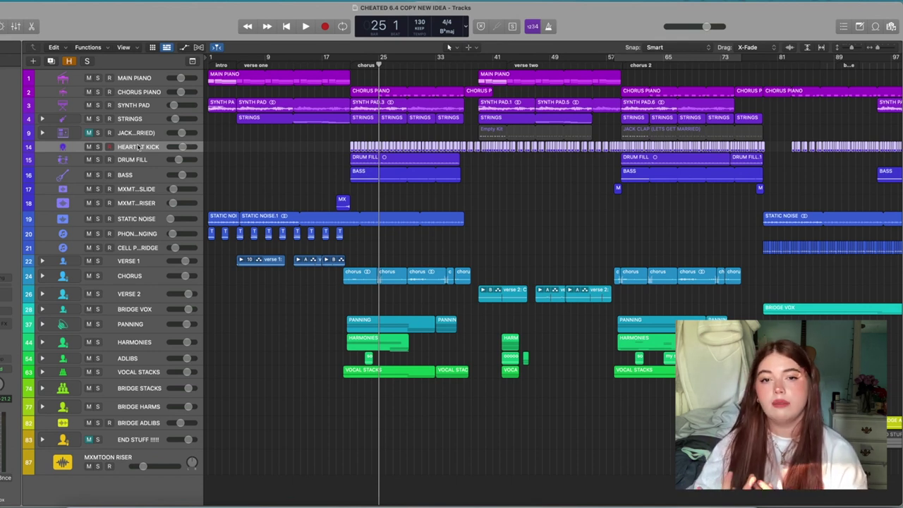
- Audition the kick on track 14 in solo from the chorus start at bar 21 and clear the solo
scroll(270, 143, "up", 6)
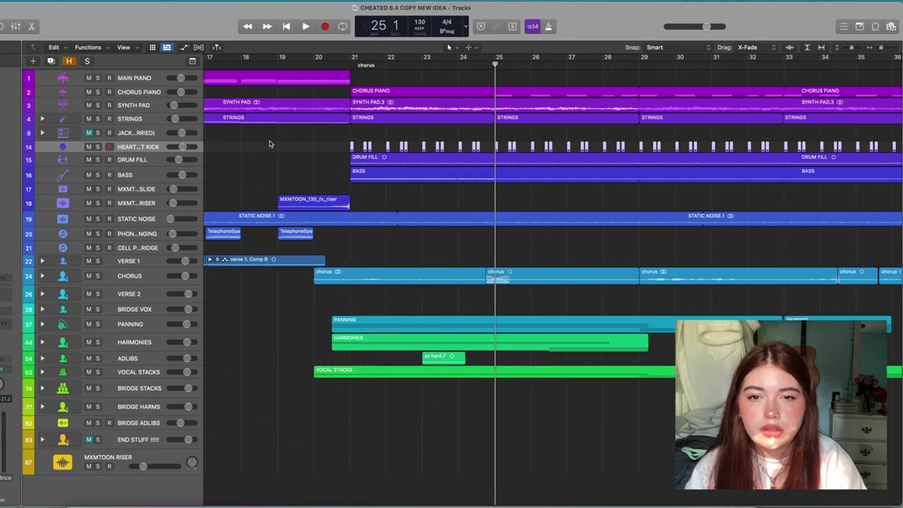
left_click(350, 65)
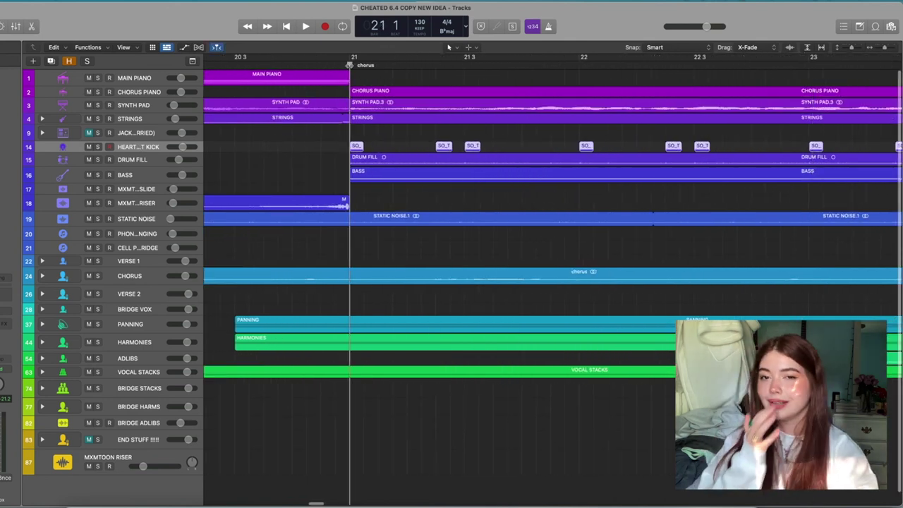
key("s")
key("super+Left")
key("space")
key("XF86AudioRaiseVolume")
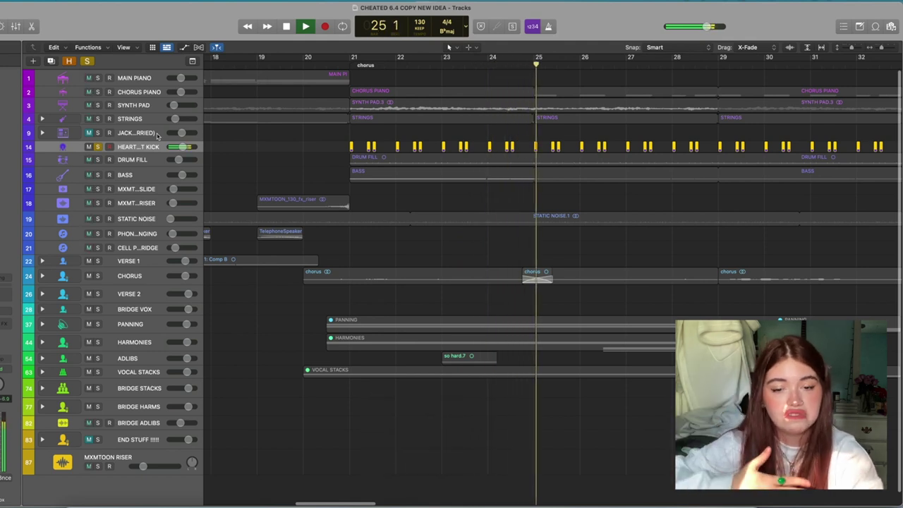
key("space")
key("s")
key("super+Left")
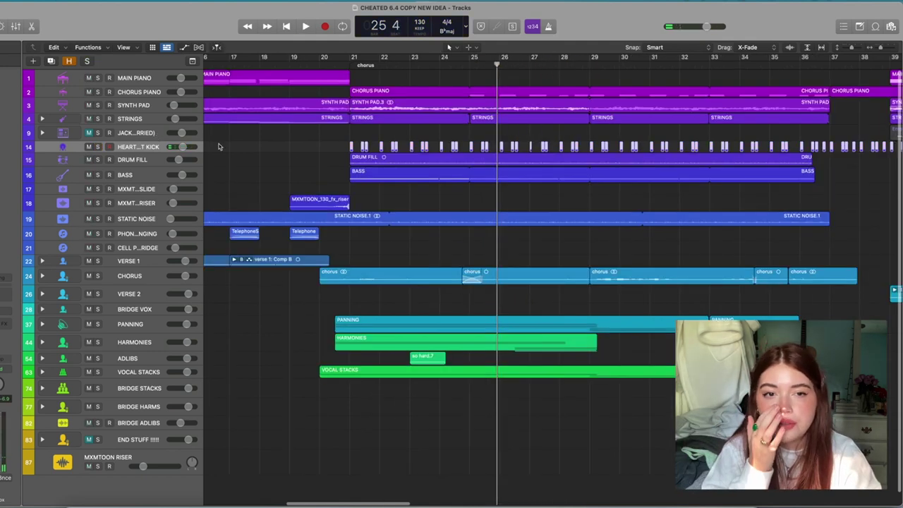
- Solo the kick on track 14 and play it from just before bar 36, where the chorus leads into verse two
left_click(98, 147)
scroll(471, 117, "right", 5)
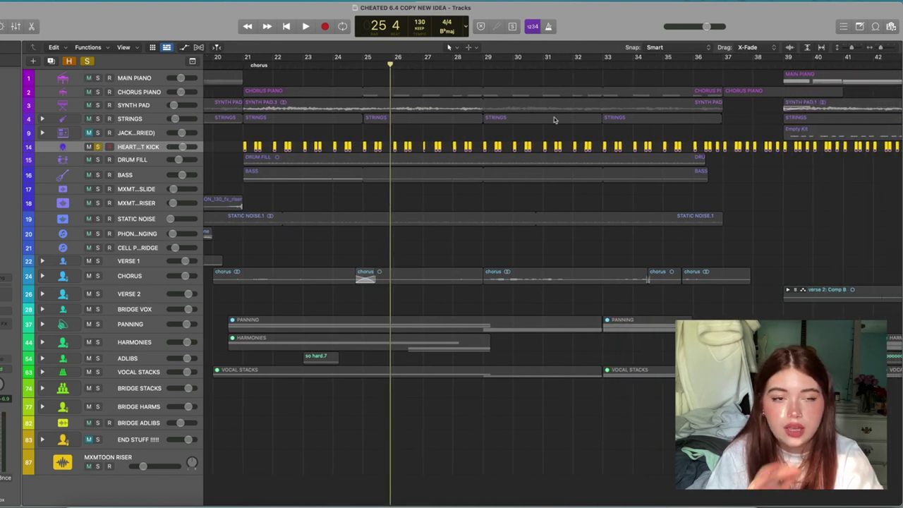
scroll(532, 111, "right", 3)
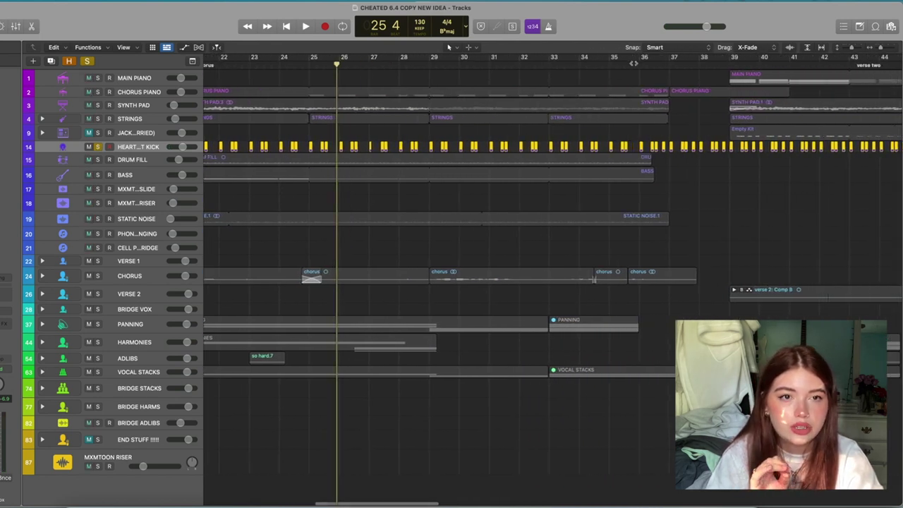
left_click(633, 63)
key("space")
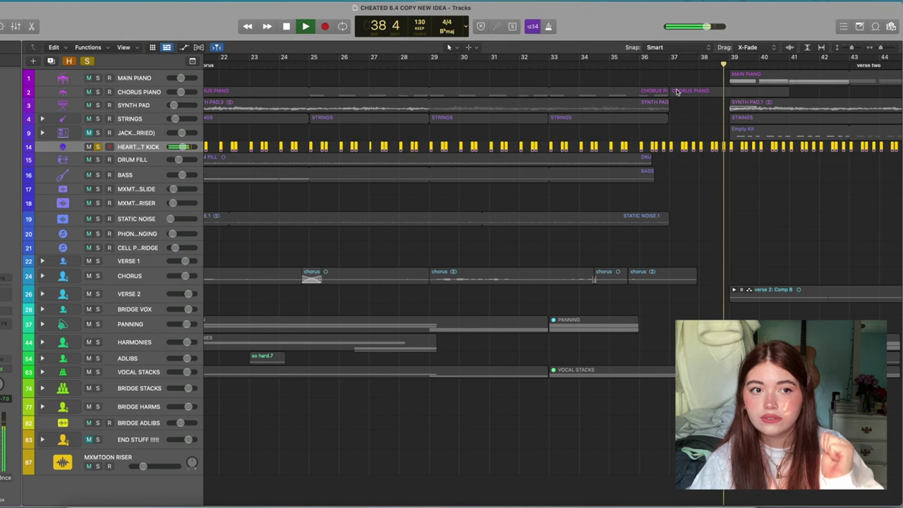
- Audition the soloed kick from bar 58 into chorus 2 and clear the solo
scroll(677, 91, "right", 5)
left_click(704, 65)
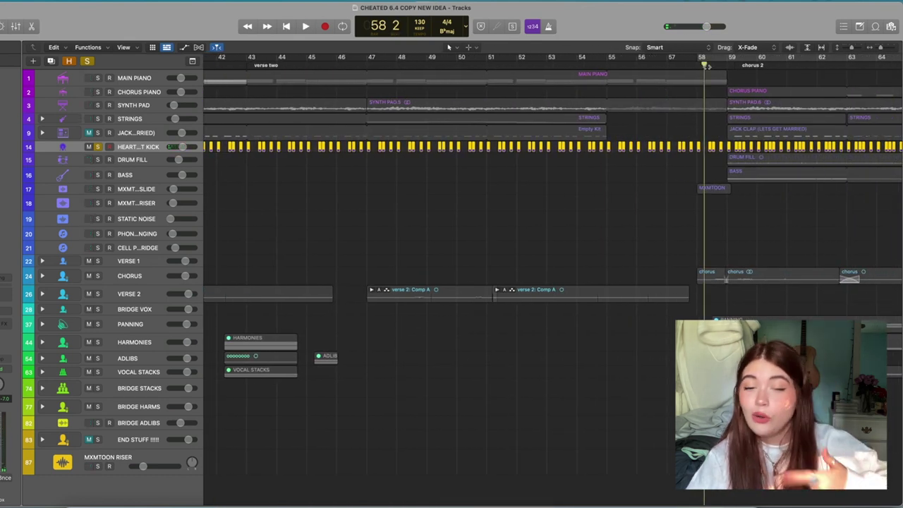
key("space")
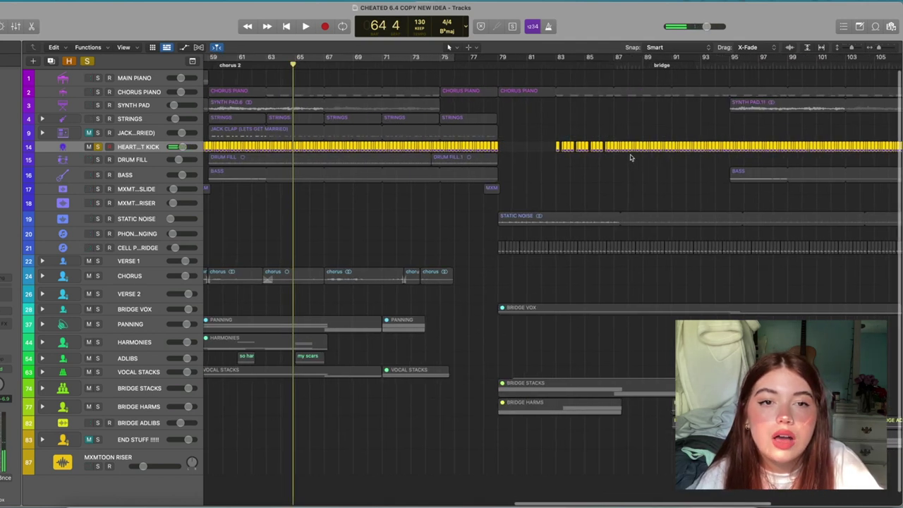
scroll(630, 157, "right", 5)
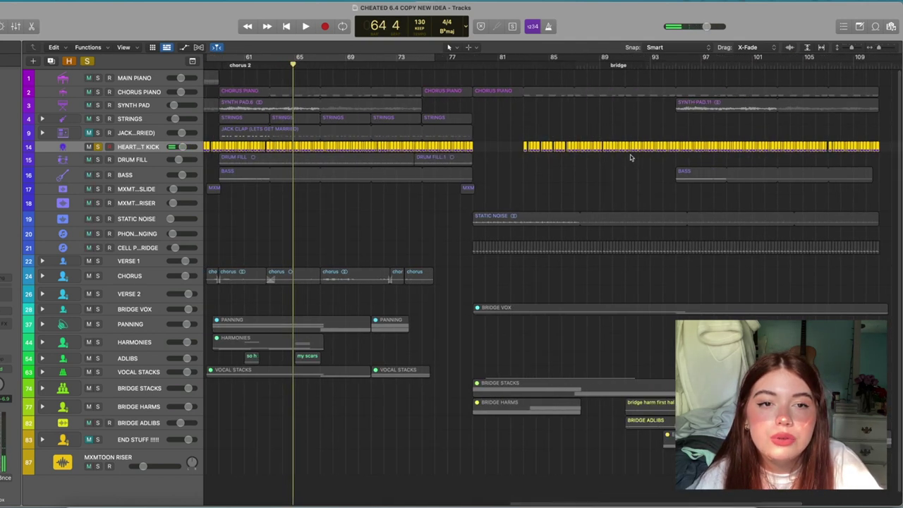
key("s")
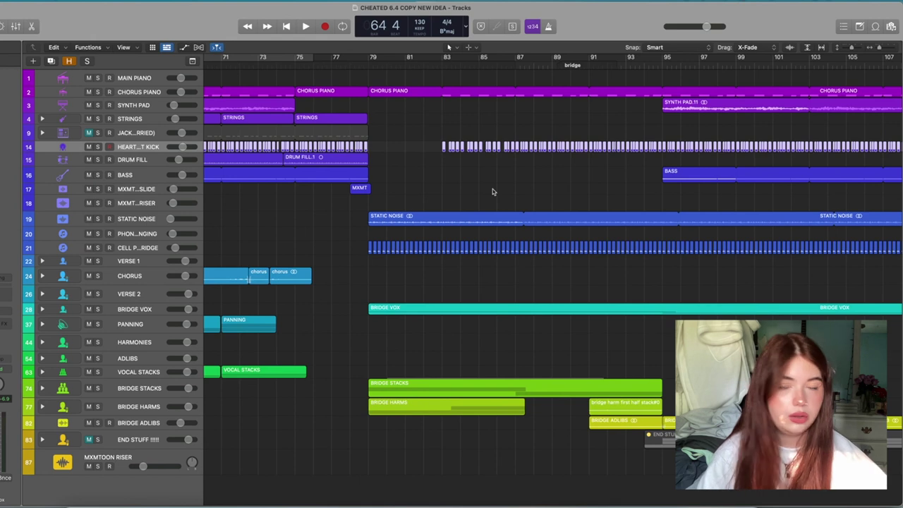
- Place the playhead at bar 83 and examine how the kick and the other tracks are arranged through the bridge
left_click(441, 62)
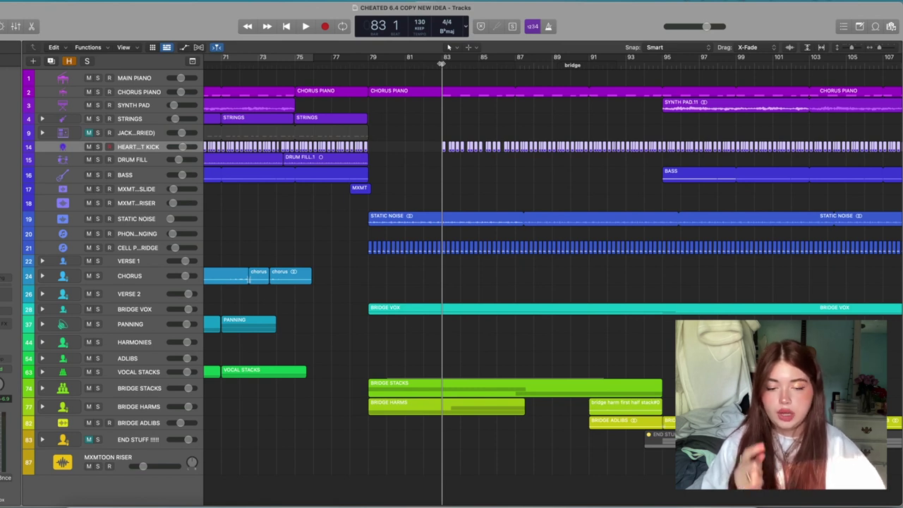
scroll(572, 150, "right", 5)
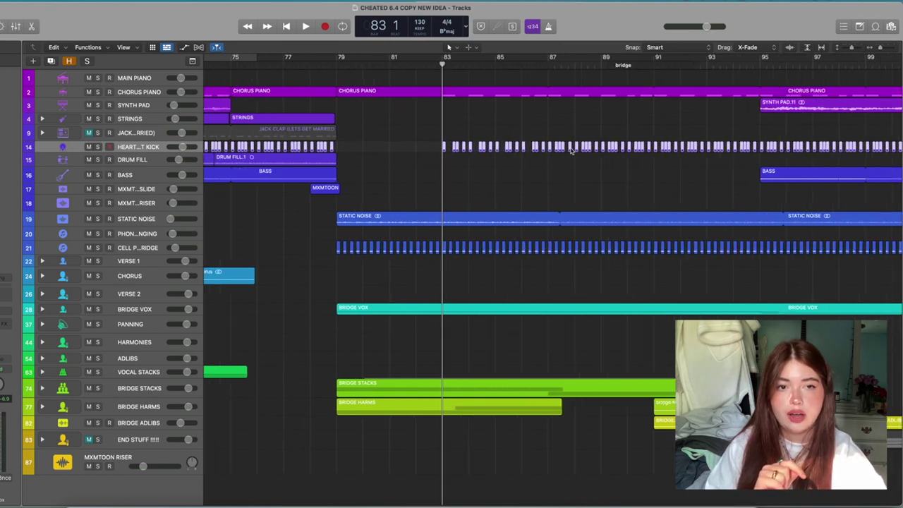
scroll(572, 150, "right", 1)
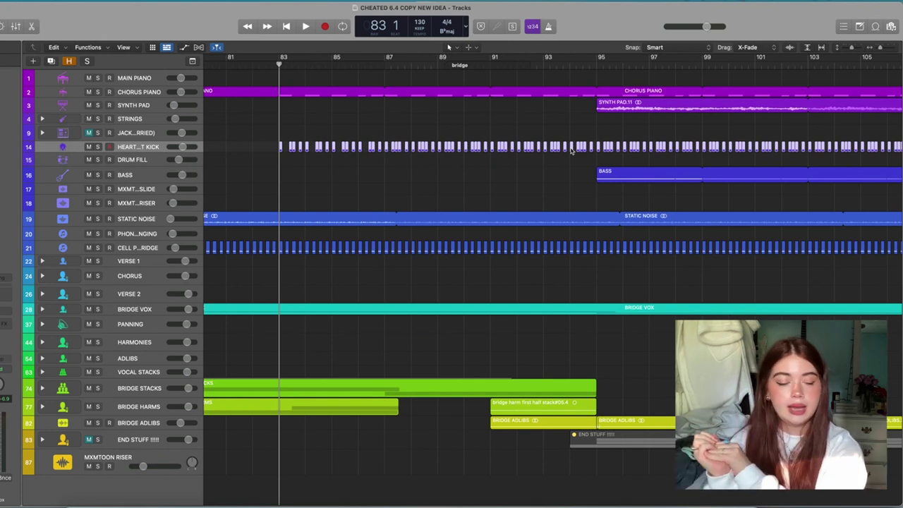
scroll(459, 253, "down", 5)
scroll(458, 251, "up", 5)
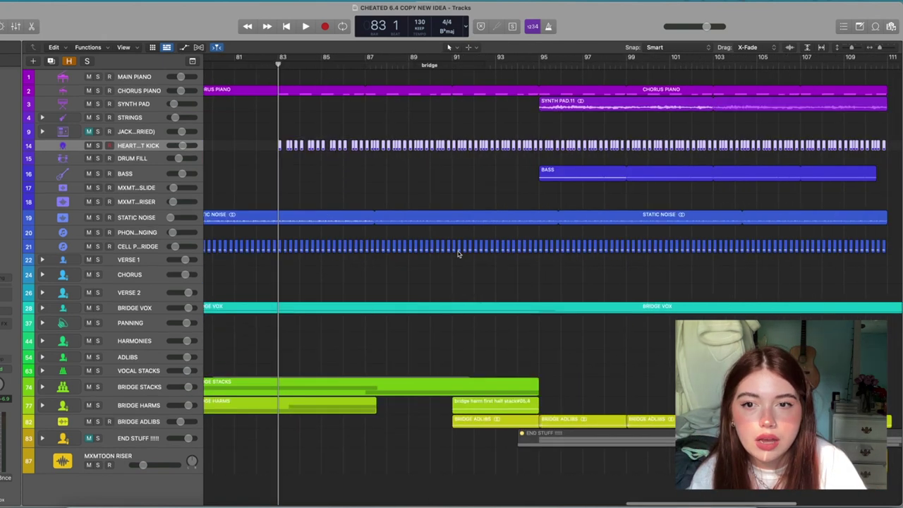
scroll(458, 252, "left", 3)
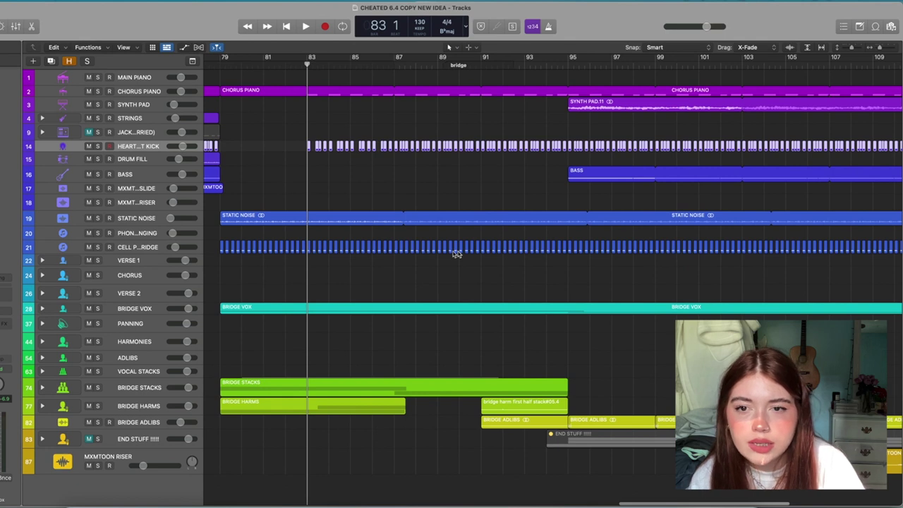
scroll(395, 252, "left", 1)
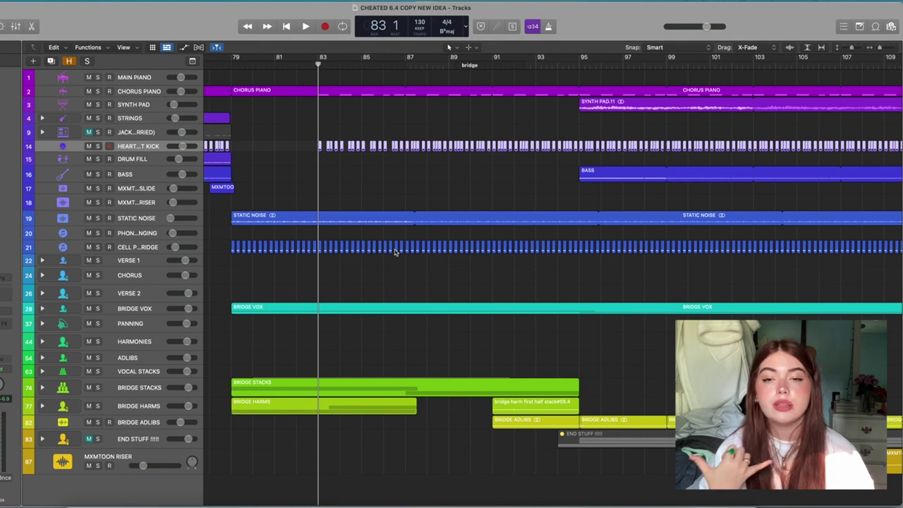
- Audition the cell phone sound on track 21 in solo from the bridge start at bar 79 and clear the solo
left_click(98, 247)
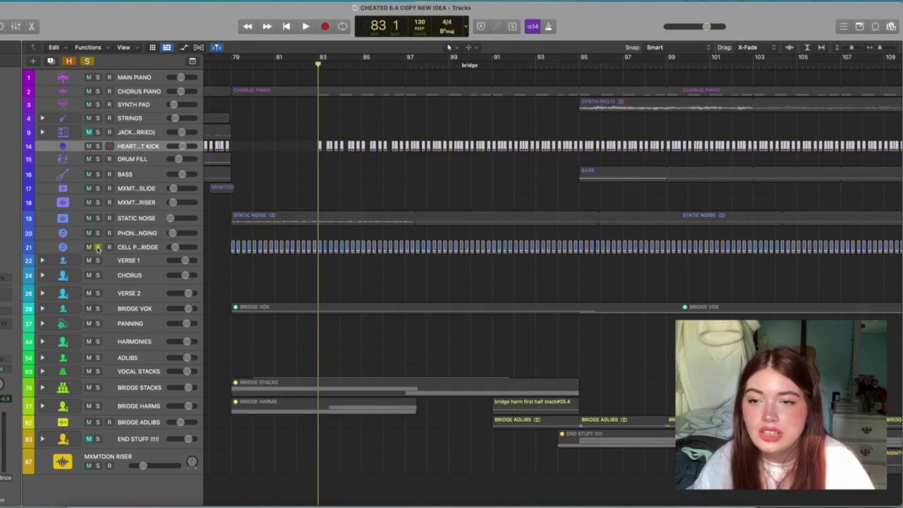
left_click(230, 65)
key("space")
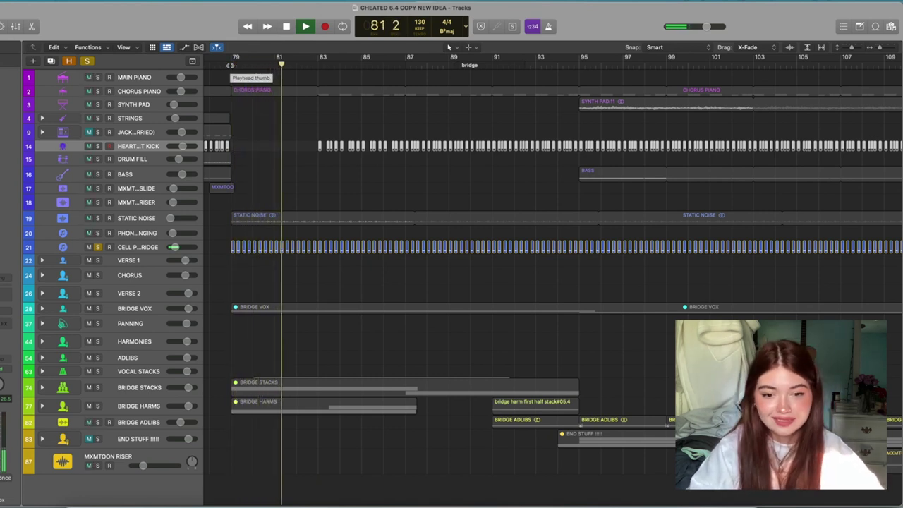
key("space")
scroll(435, 157, "down", 5)
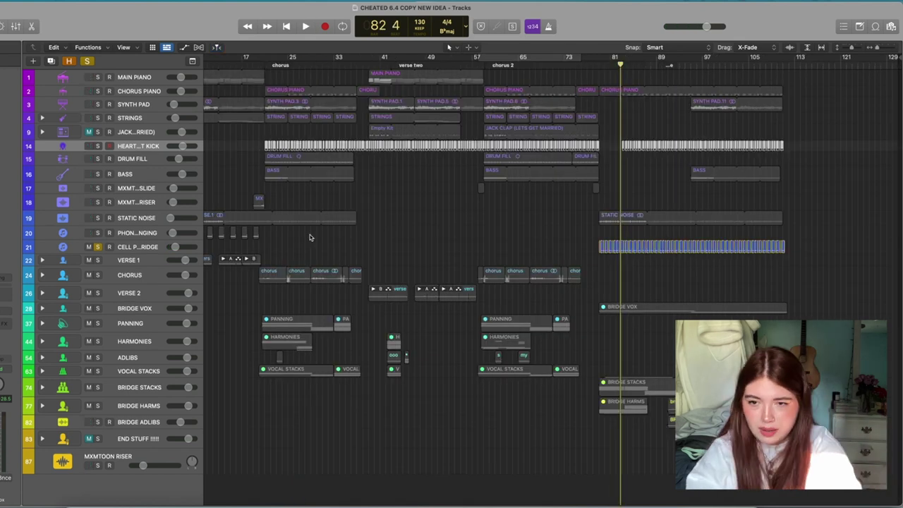
left_click(99, 247)
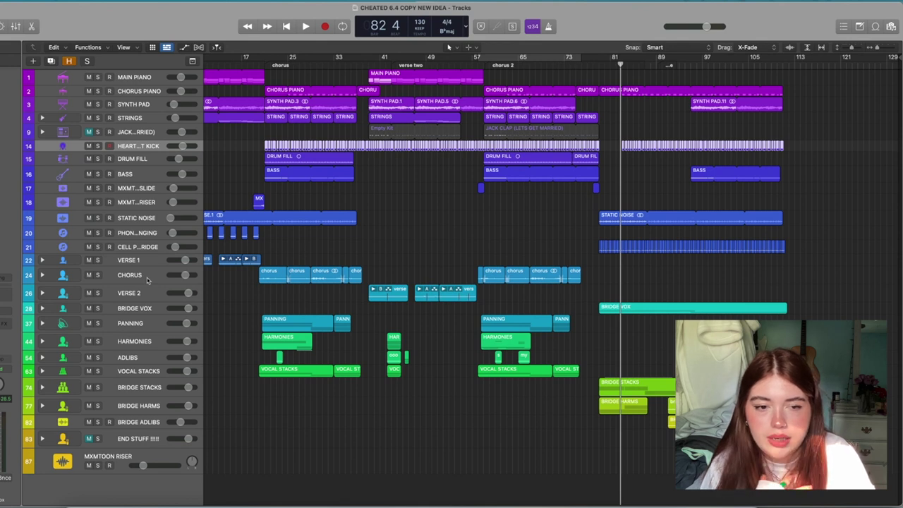
- Audition PANNING, HARMONIES, ADLIBS and VOCAL STACKS together in solo from bar 20 into the chorus and from bar 42 in verse two
scroll(240, 309, "left", 3)
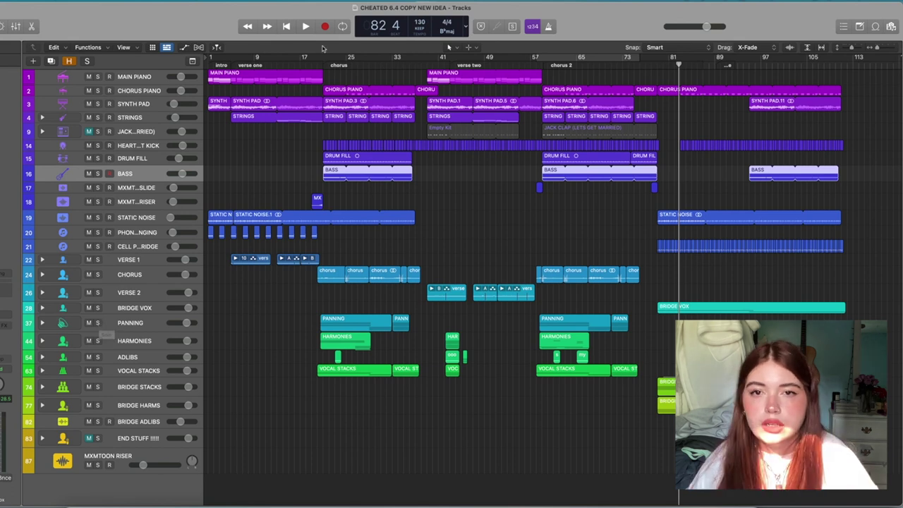
key("space")
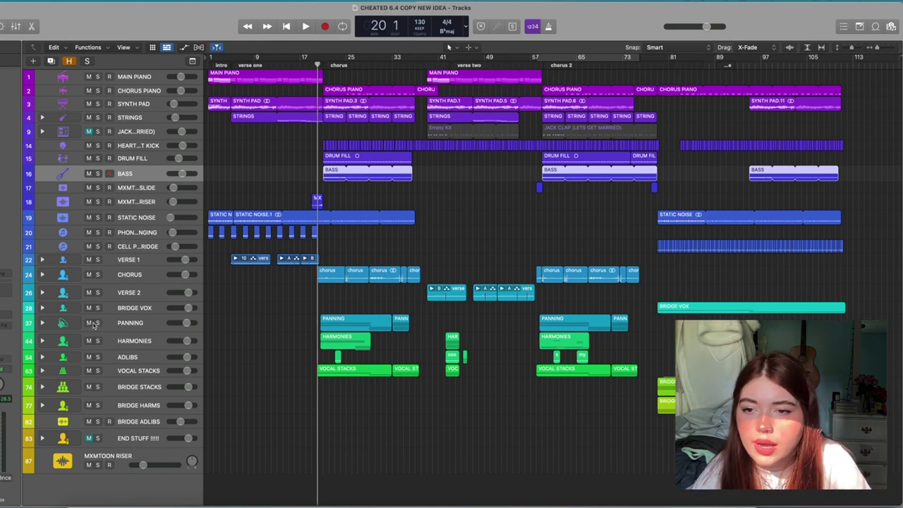
left_click_drag(98, 323, 97, 370)
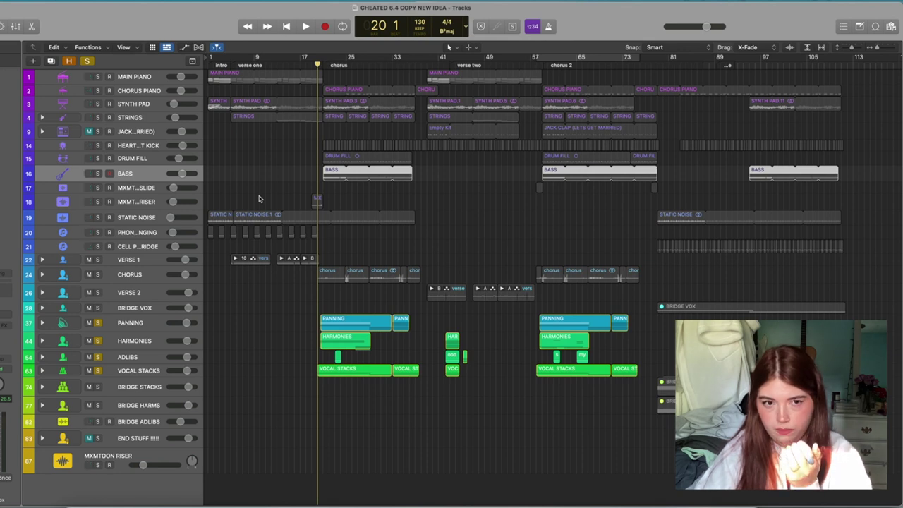
key("space")
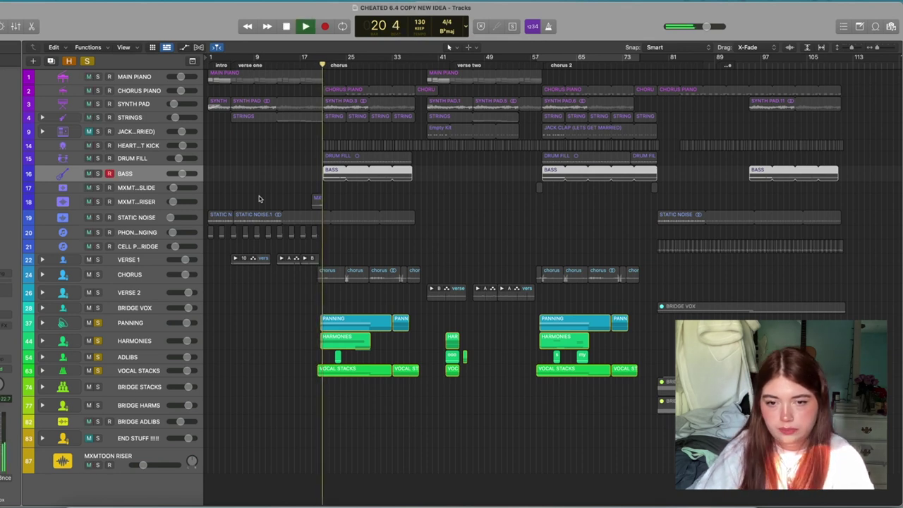
key("XF86AudioRaiseVolume")
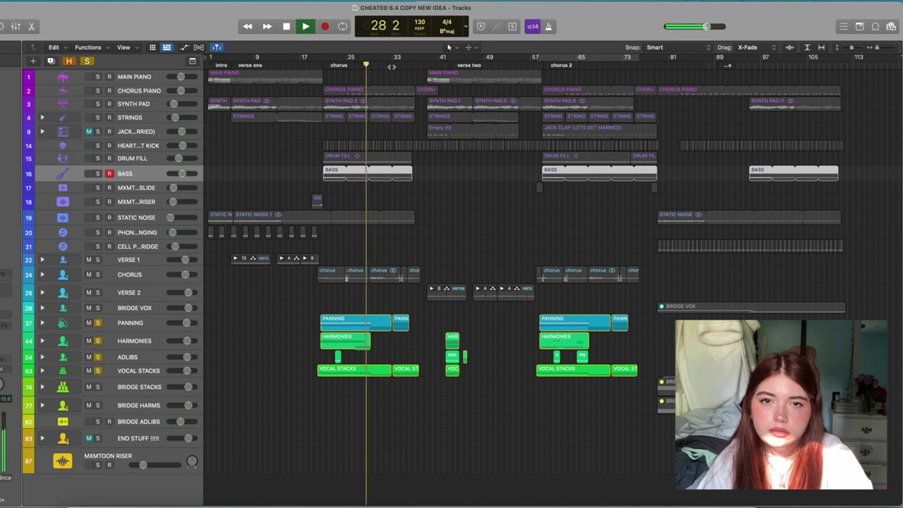
key("space")
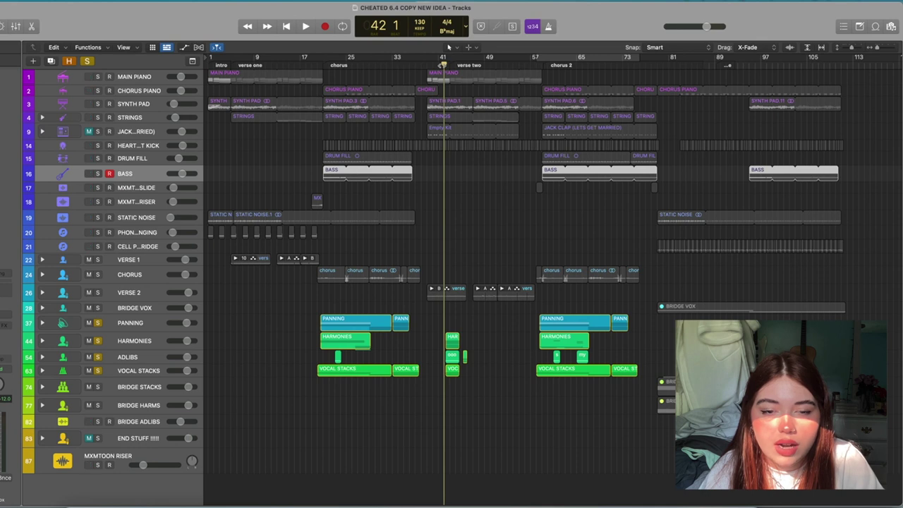
key("space")
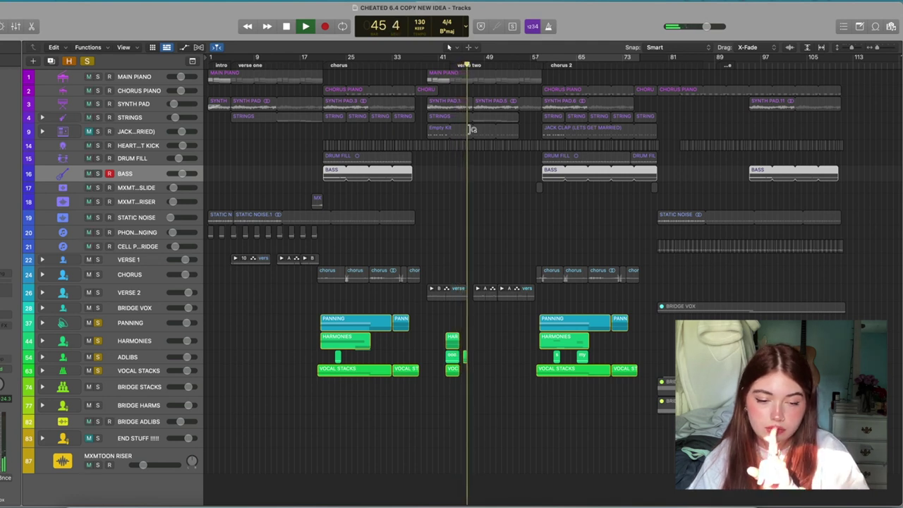
key("space")
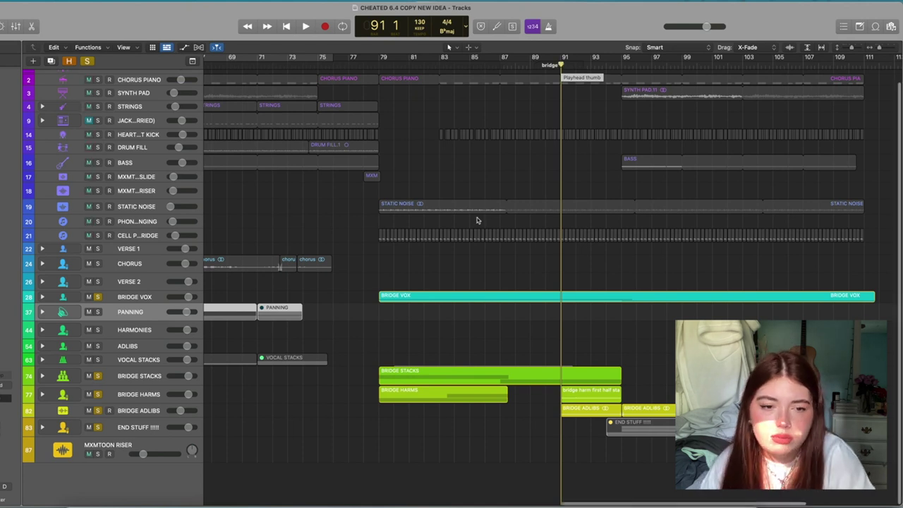
- Take the bridge vocals, stacks and harmonies out of solo and audition the BRIDGE ADLIBS from bar 91
key("ctrl+m")
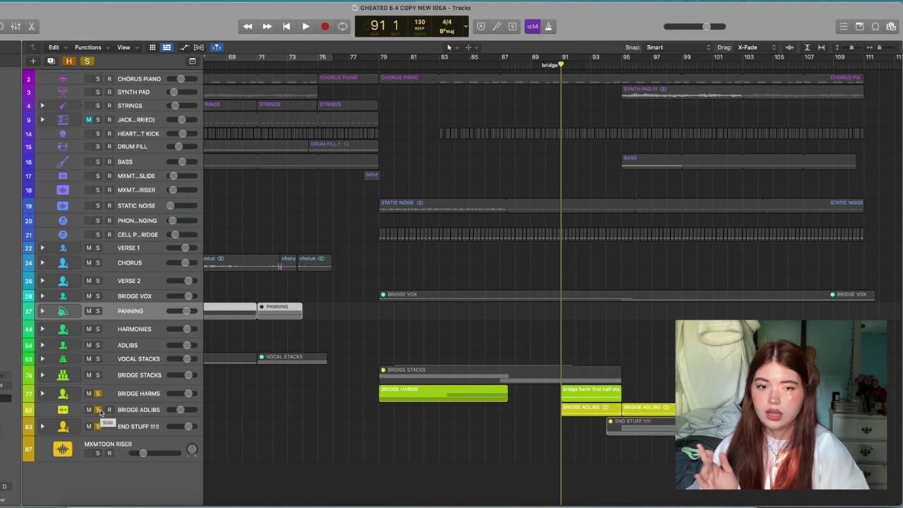
left_click(98, 393)
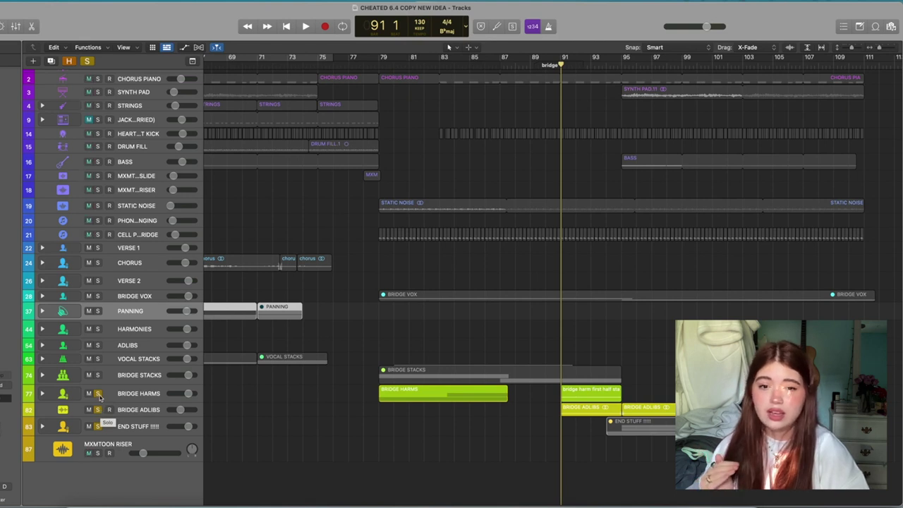
scroll(436, 273, "right", 2)
key("space")
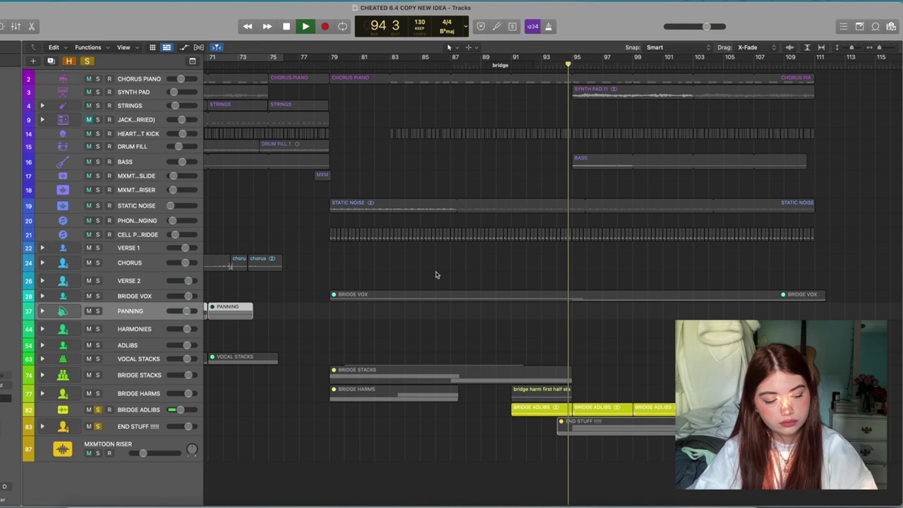
key("space")
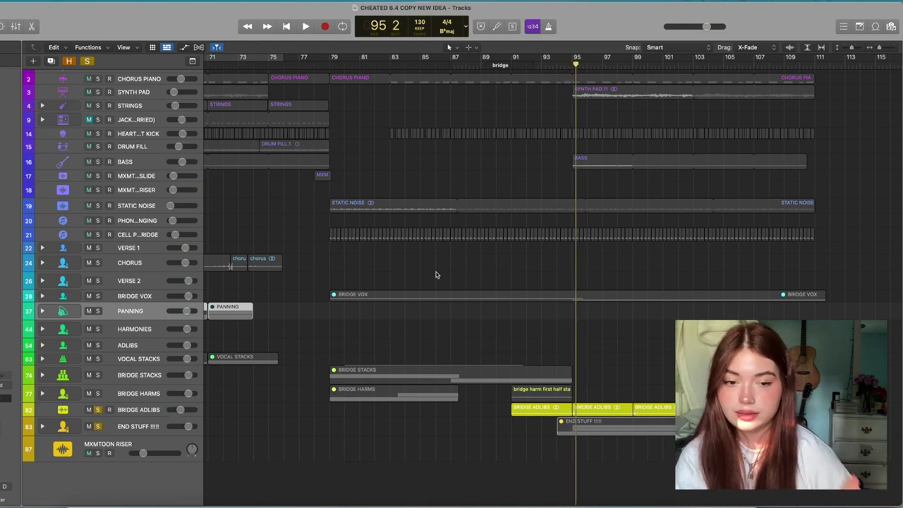